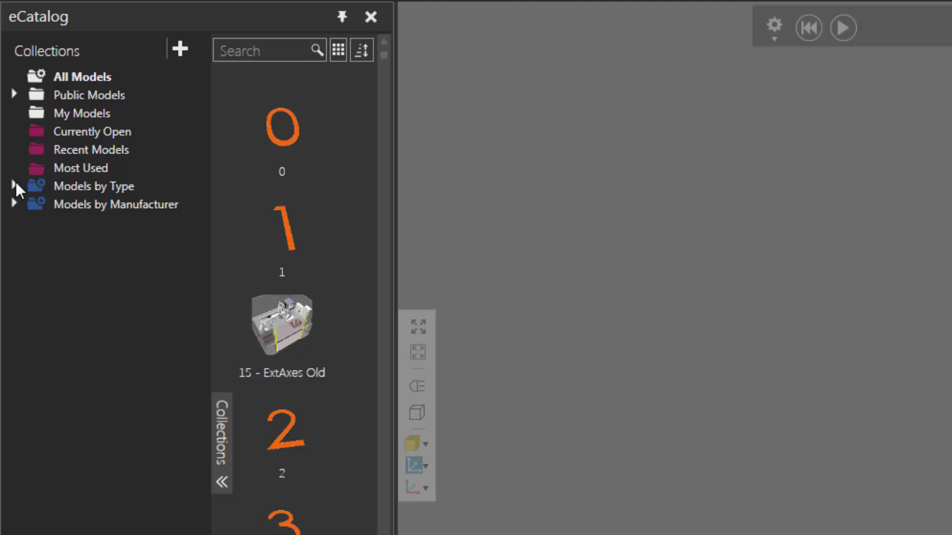
Step: Place a Basic Feeder from Models by Type > Feeders into the layout
{"action": "left_click", "coordinate": [8, 163]}
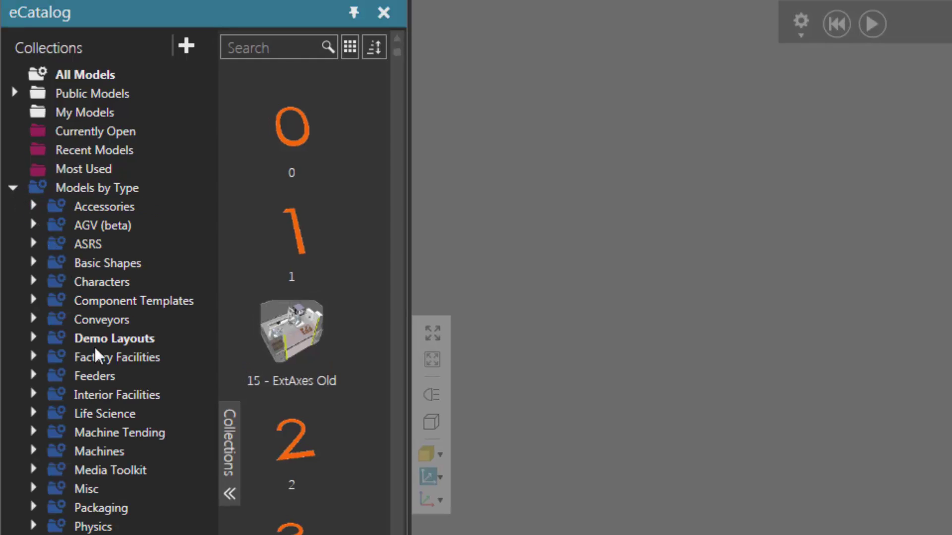
{"action": "left_click", "coordinate": [101, 377]}
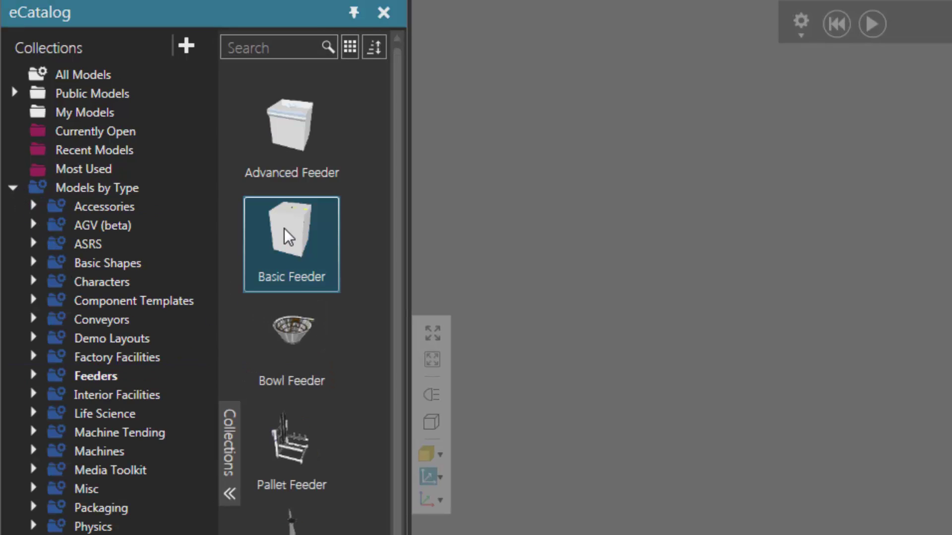
{"action": "left_click_drag", "start_coordinate": [289, 233], "coordinate": [452, 229]}
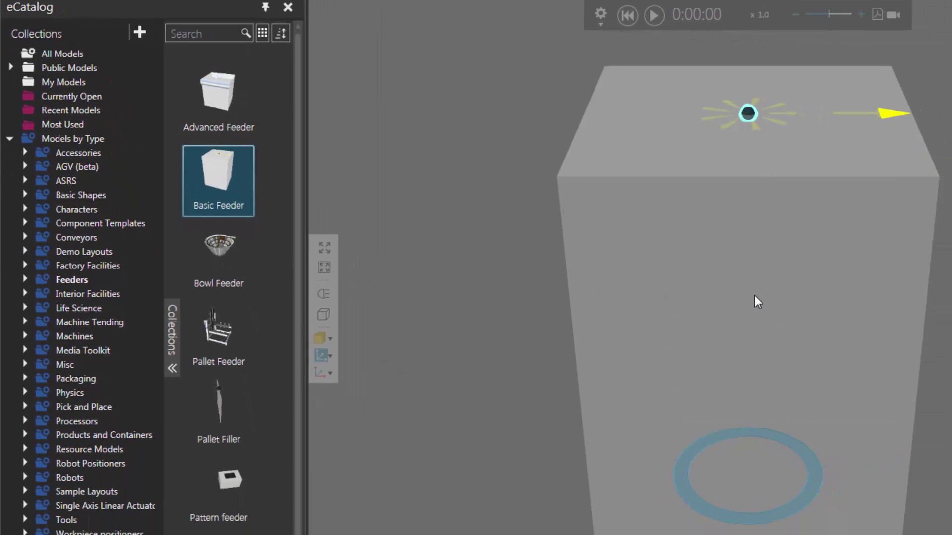
{"action": "right_click_drag", "start_coordinate": [757, 301], "coordinate": [726, 301]}
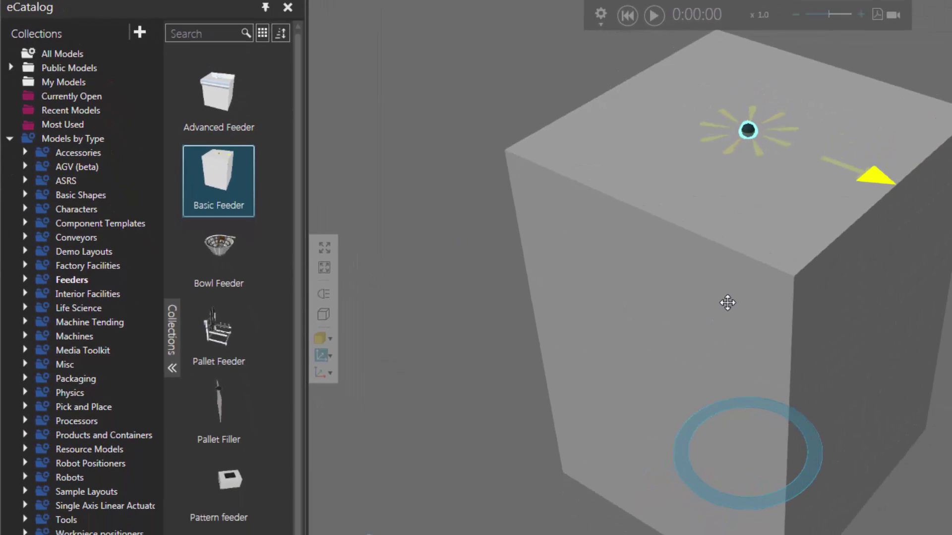
Step: Add a Visual Components straight Conveyor and butt its start against the feeder's output
{"action": "left_click", "coordinate": [24, 237]}
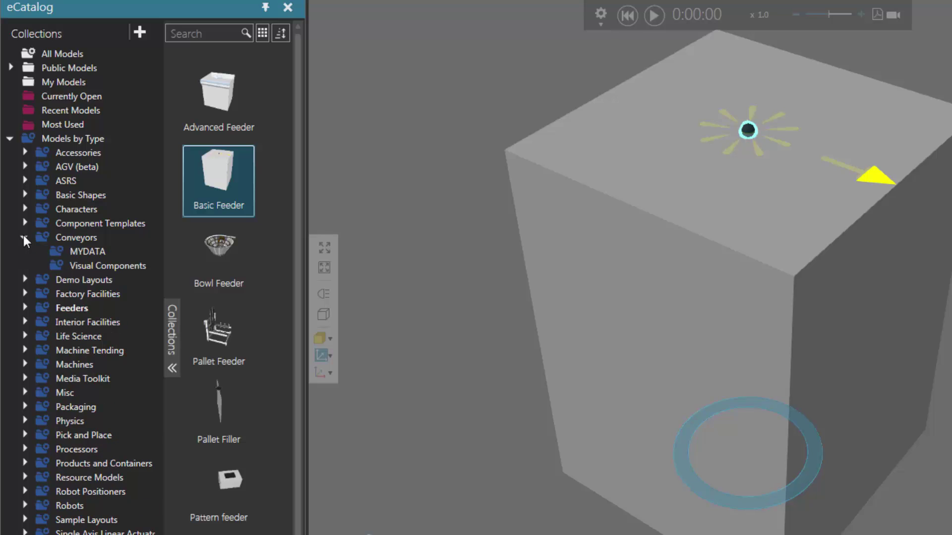
{"action": "left_click", "coordinate": [129, 266]}
{"action": "left_click_drag", "start_coordinate": [224, 400], "coordinate": [526, 420]}
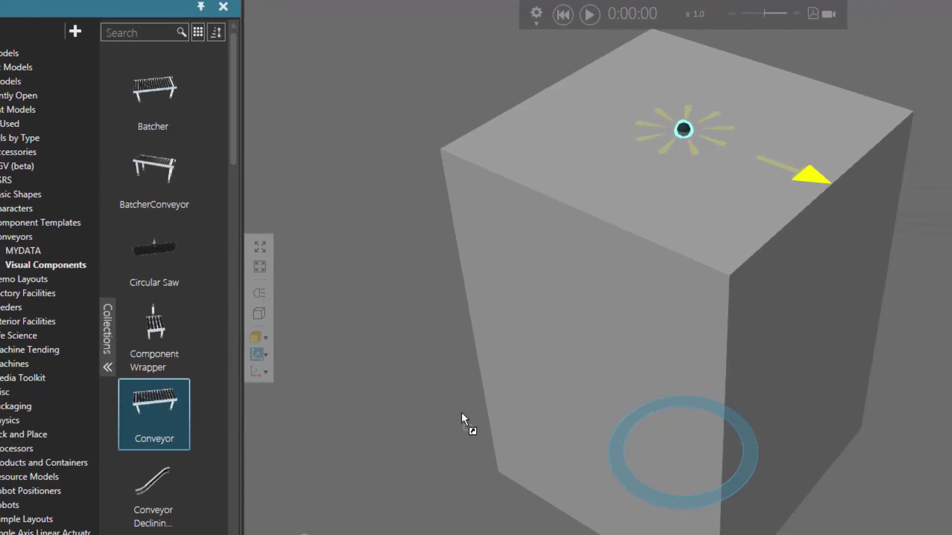
{"action": "left_click_drag", "start_coordinate": [462, 412], "coordinate": [885, 312]}
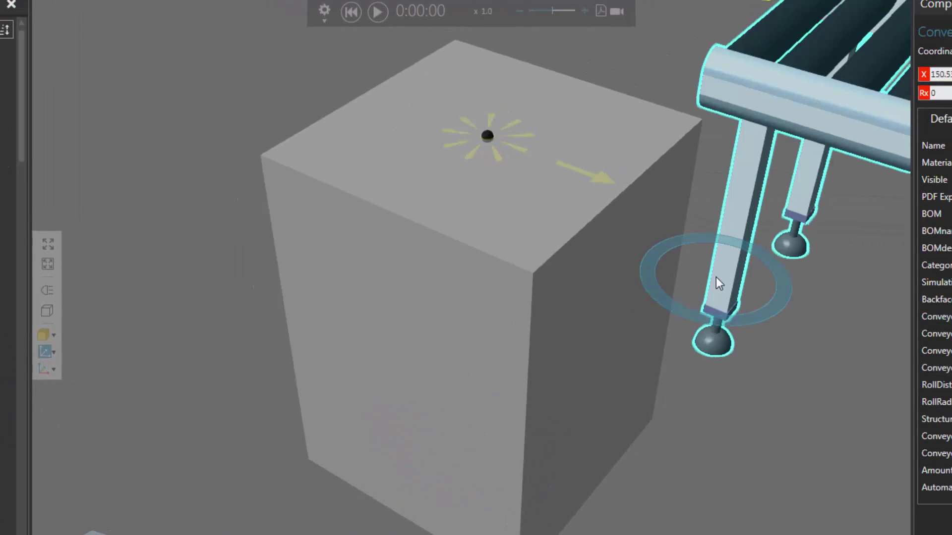
{"action": "scroll", "coordinate": [715, 278], "scroll_direction": "down", "scroll_amount": 3}
{"action": "scroll", "coordinate": [622, 263], "scroll_direction": "up", "scroll_amount": 4}
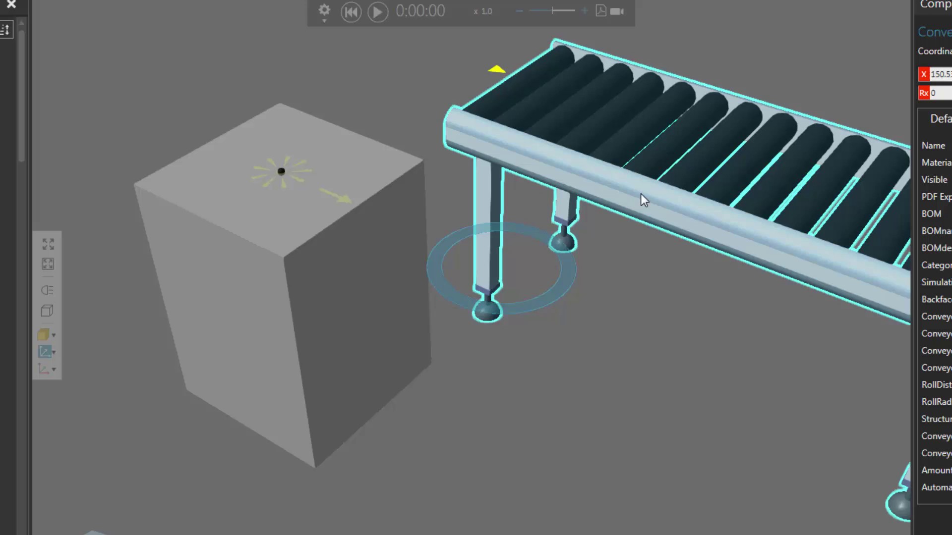
{"action": "left_click_drag", "start_coordinate": [641, 193], "coordinate": [554, 319]}
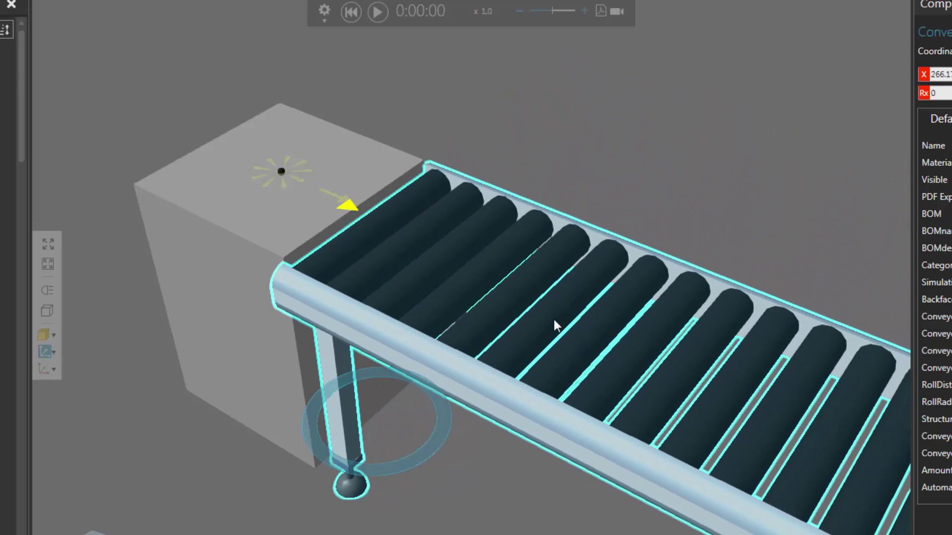
{"action": "scroll", "coordinate": [486, 367], "scroll_direction": "down", "scroll_amount": 3}
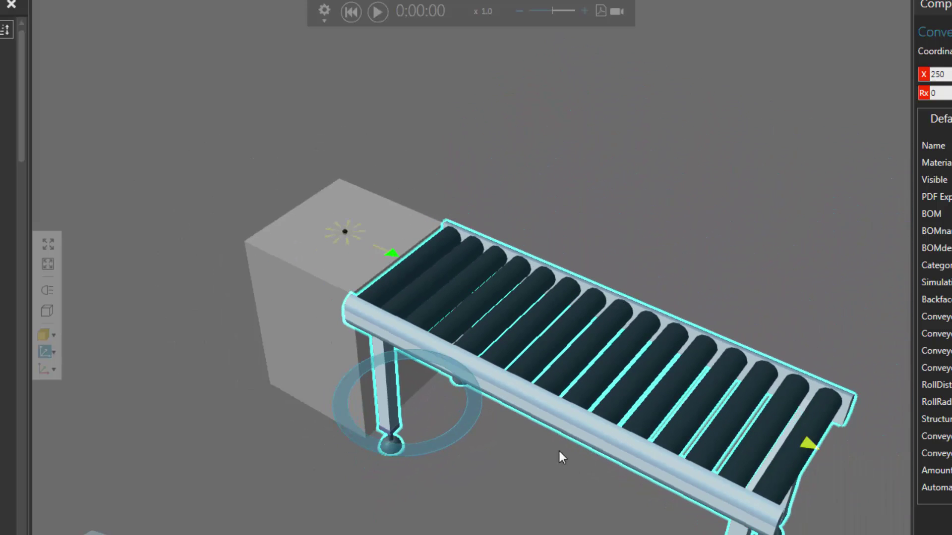
Step: Search the catalog for 'shuttle' and snap a Shuttle onto the conveyor's far end
{"action": "right_click_drag", "start_coordinate": [570, 471], "coordinate": [468, 423], "text": "ctrl"}
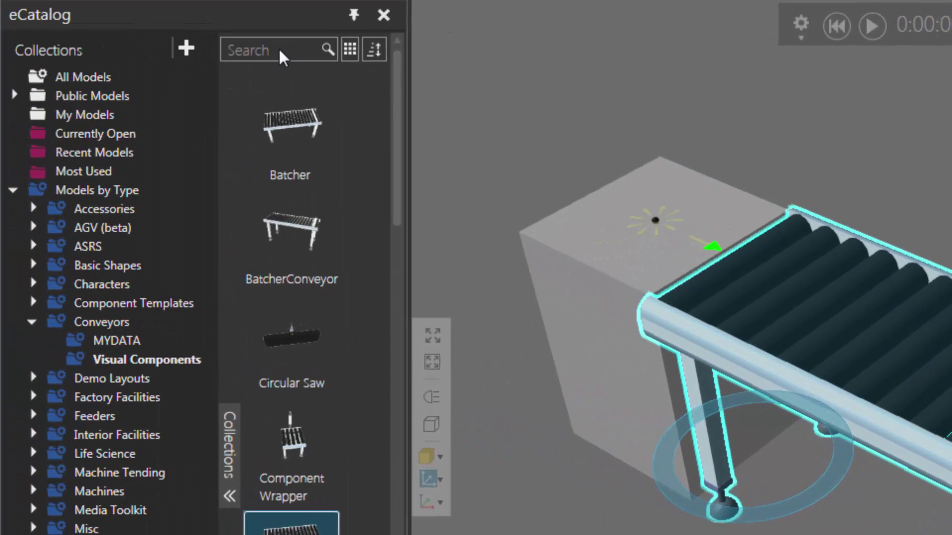
{"action": "left_click", "coordinate": [278, 50]}
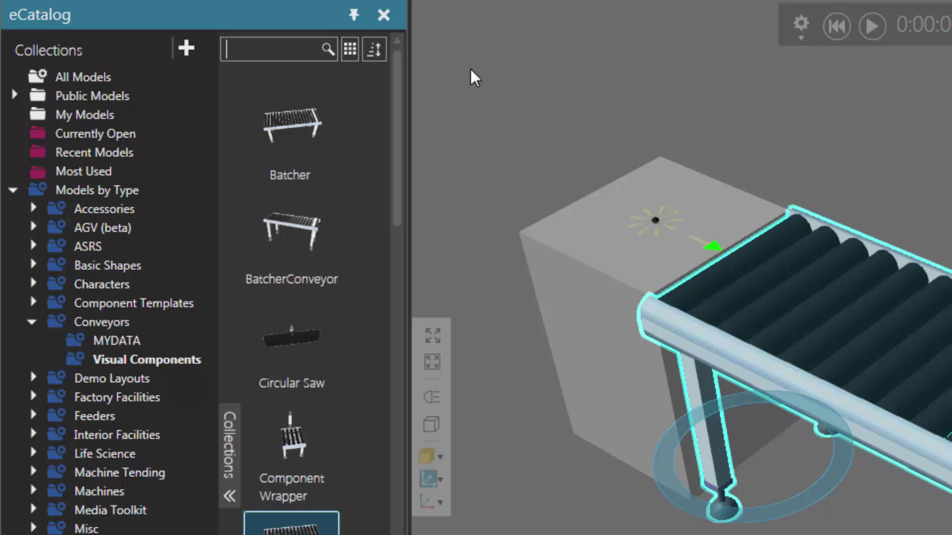
{"action": "type", "text": "shuttle"}
{"action": "left_click_drag", "start_coordinate": [284, 126], "coordinate": [613, 182]}
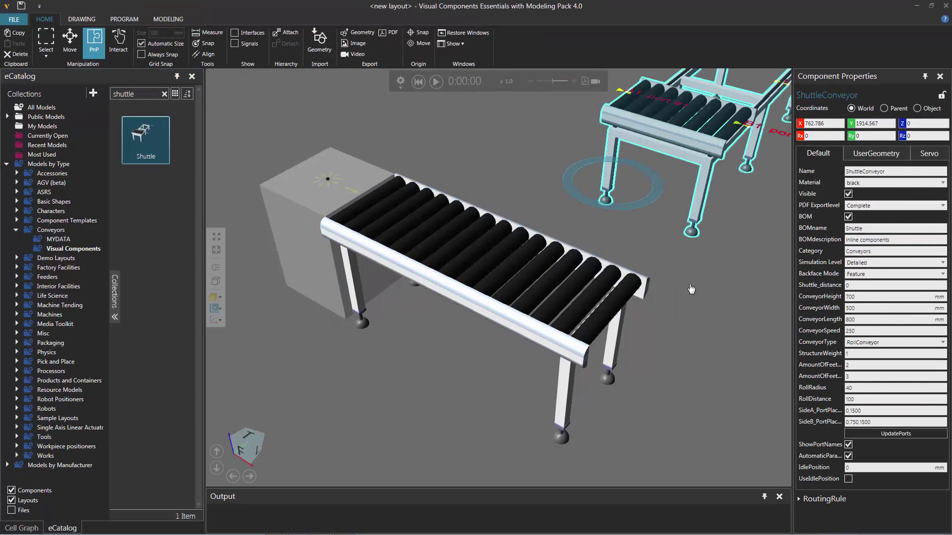
{"action": "left_click_drag", "start_coordinate": [684, 170], "coordinate": [563, 366]}
{"action": "scroll", "coordinate": [563, 366], "scroll_direction": "up", "scroll_amount": 2}
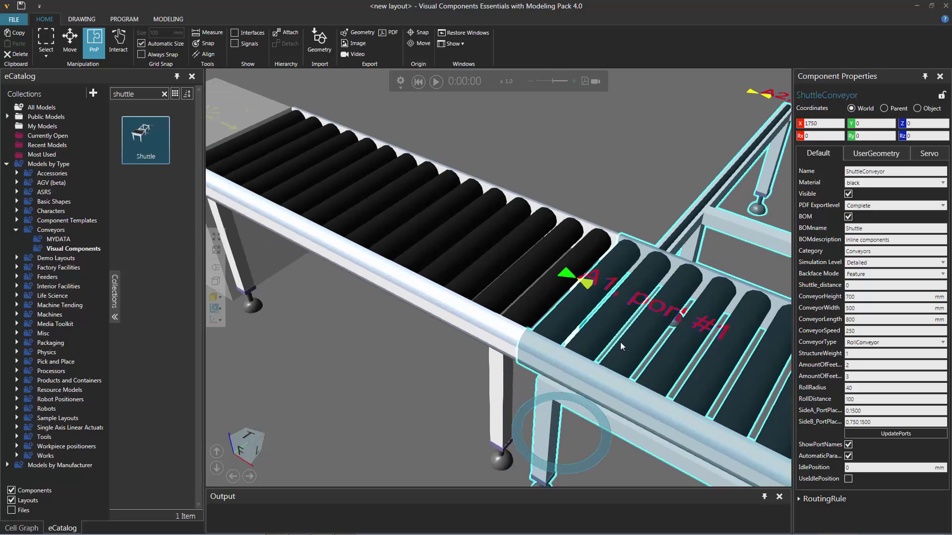
{"action": "scroll", "coordinate": [698, 345], "scroll_direction": "down", "scroll_amount": 3}
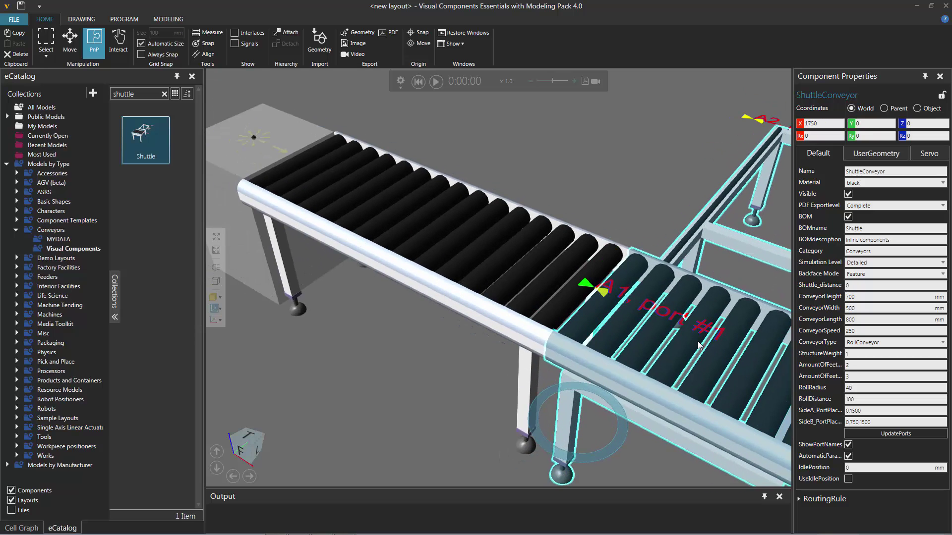
{"action": "scroll", "coordinate": [577, 274], "scroll_direction": "down", "scroll_amount": 1}
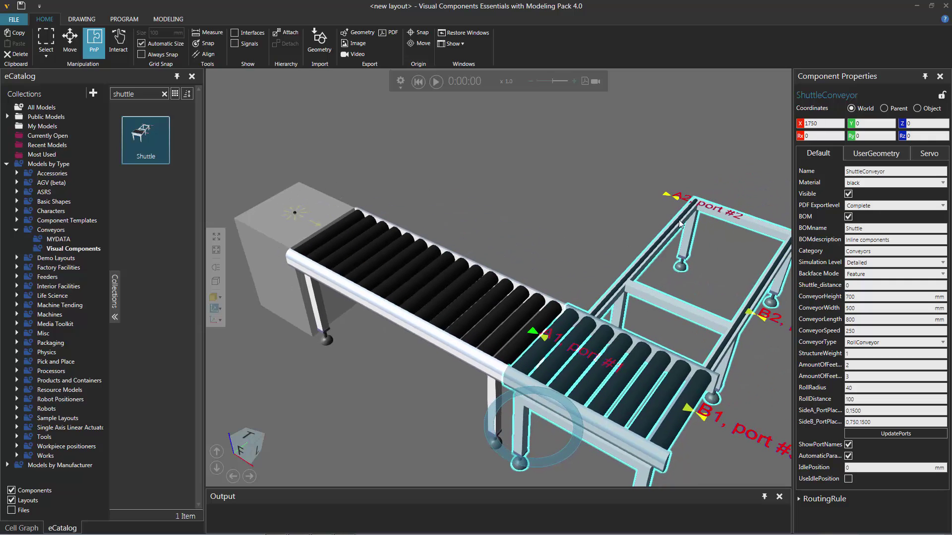
Step: Select the Basic Feeder together with its conveyor for copying
{"action": "left_click", "coordinate": [320, 218]}
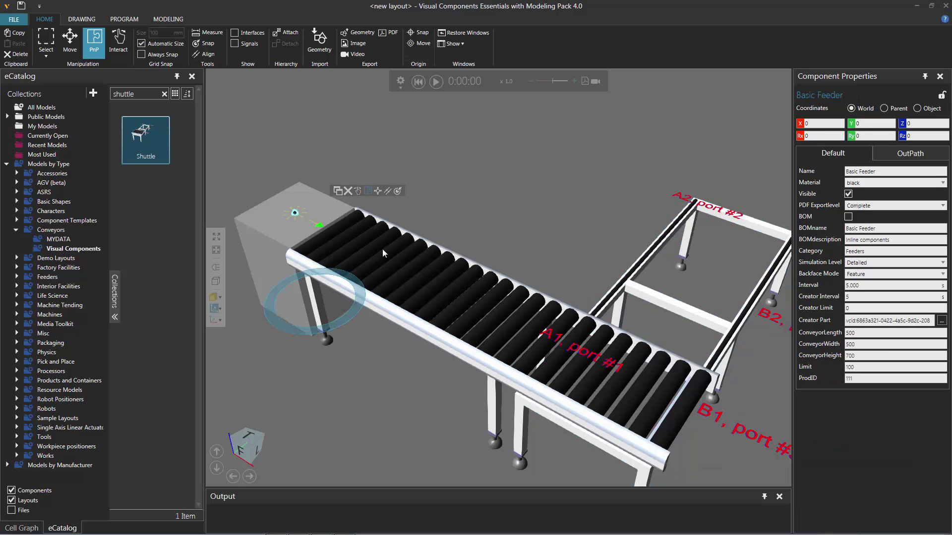
{"action": "left_click", "coordinate": [410, 268], "text": "ctrl"}
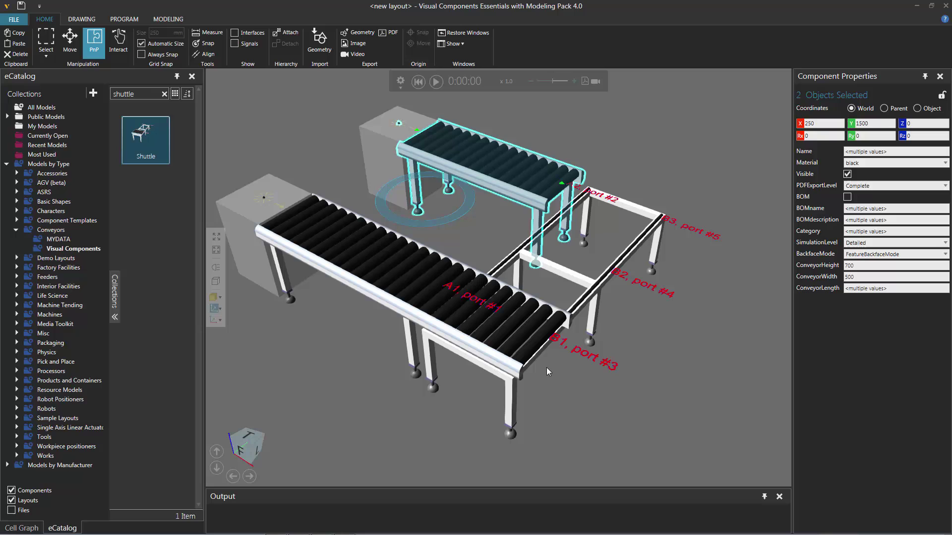
Step: Copy the front and back conveyors and move the copies to the shuttle's output side
{"action": "left_click", "coordinate": [380, 269]}
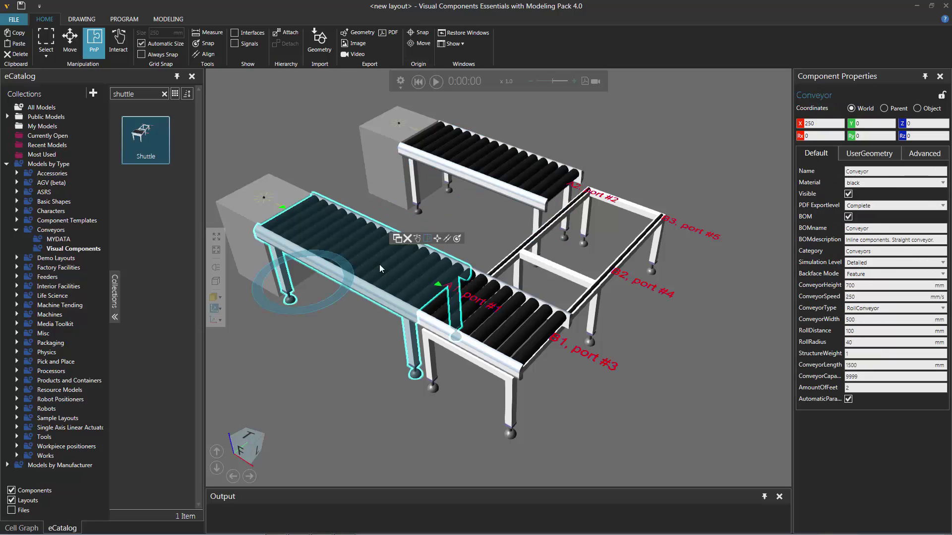
{"action": "left_click", "coordinate": [481, 163], "text": "ctrl"}
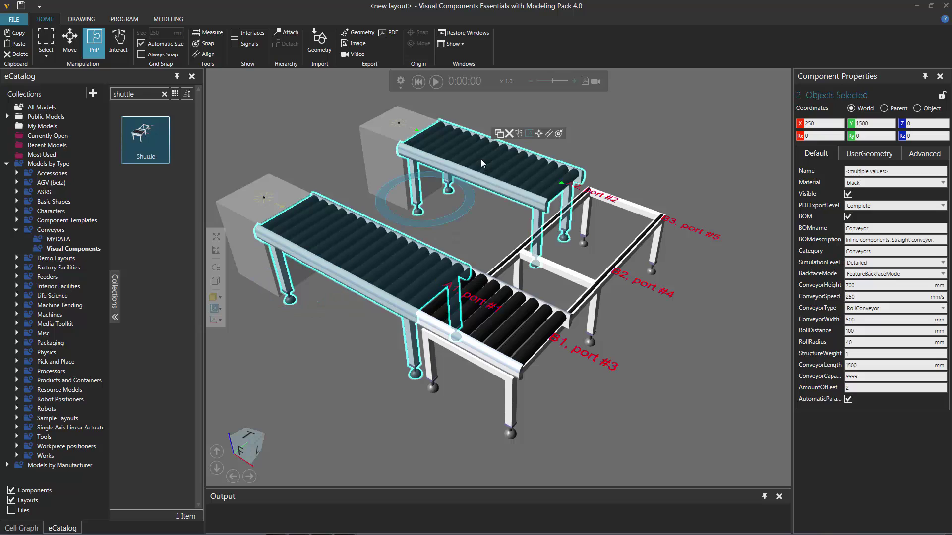
{"action": "left_click", "coordinate": [500, 136]}
{"action": "mouse_move", "coordinate": [630, 304]}
{"action": "left_mouse_down"}
{"action": "mouse_move", "coordinate": [682, 398]}
{"action": "mouse_move", "coordinate": [615, 296]}
{"action": "left_mouse_up"}
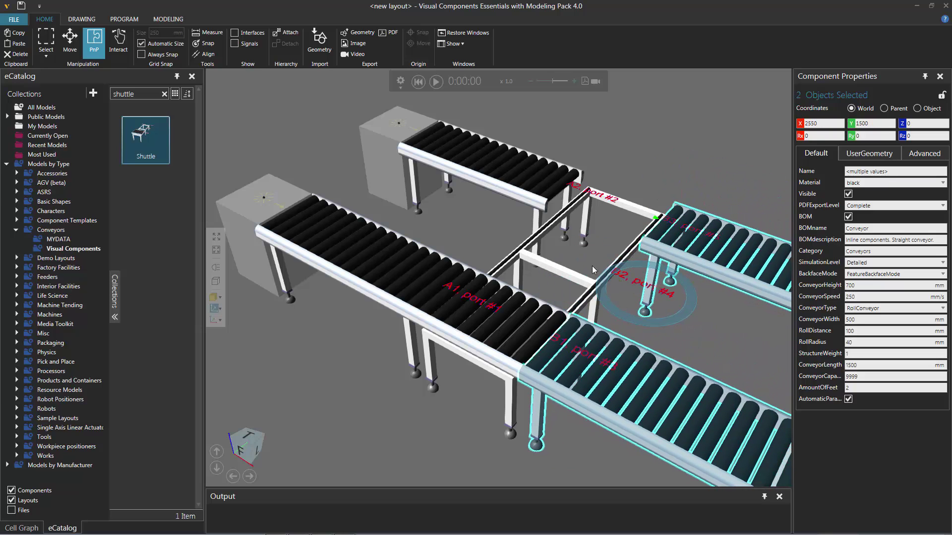
{"action": "right_click_drag", "start_coordinate": [639, 337], "coordinate": [587, 328]}
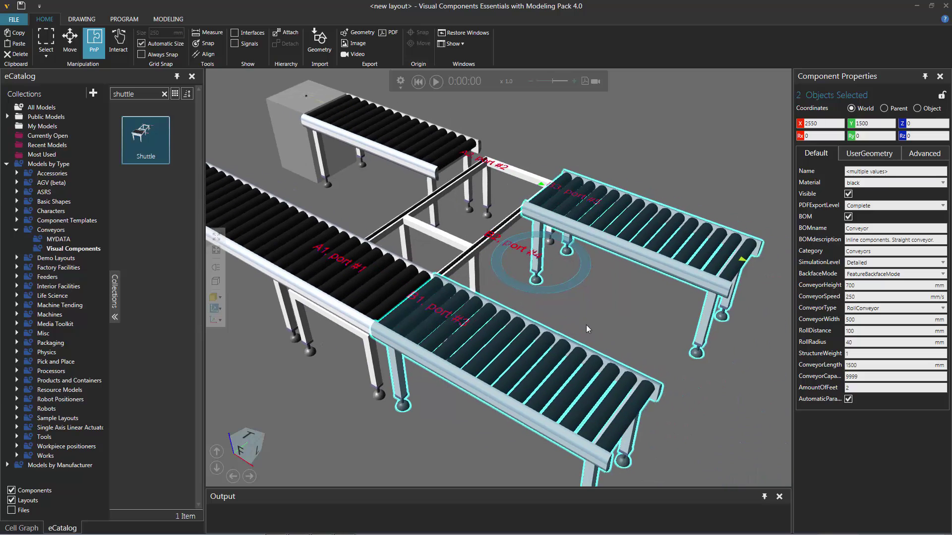
Step: Clone Conveyor #3 and line the new Conveyor #5 up with the shuttle's middle output
{"action": "left_click", "coordinate": [516, 362]}
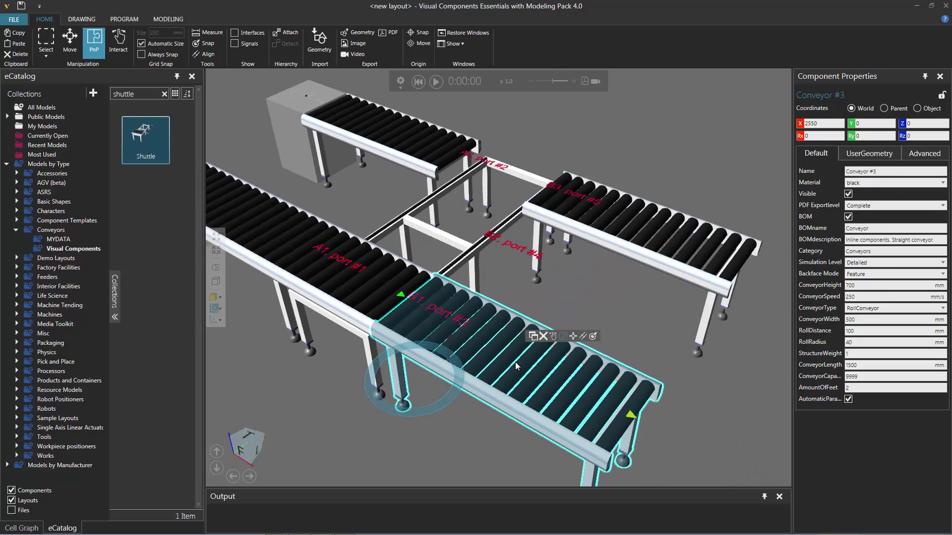
{"action": "left_click", "coordinate": [533, 337]}
{"action": "middle_click_drag", "start_coordinate": [555, 414], "coordinate": [430, 380]}
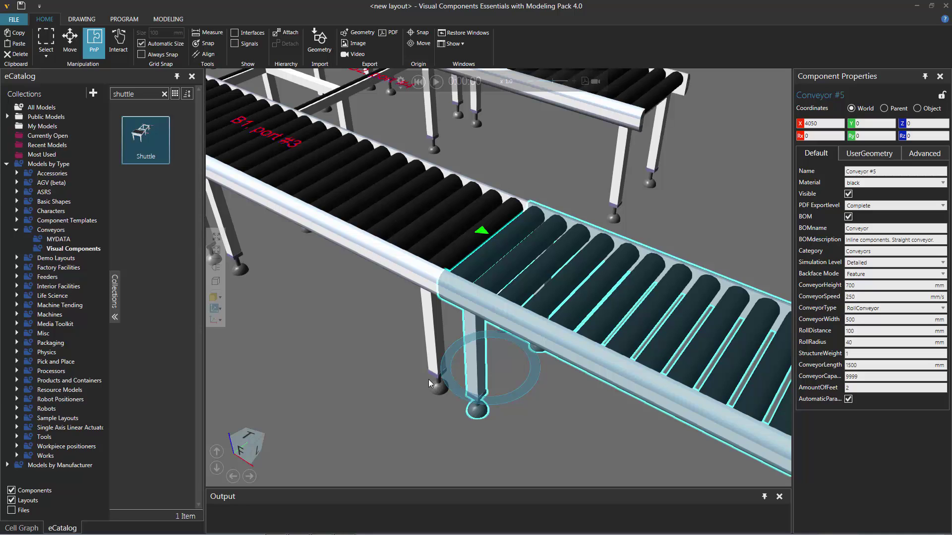
{"action": "scroll", "coordinate": [428, 380], "scroll_direction": "down", "scroll_amount": 3}
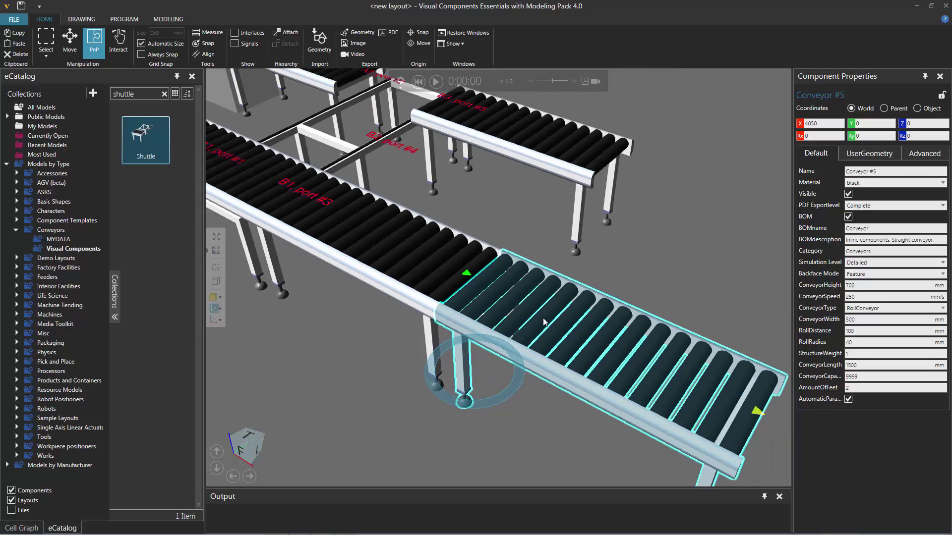
{"action": "left_click_drag", "start_coordinate": [544, 321], "coordinate": [595, 295]}
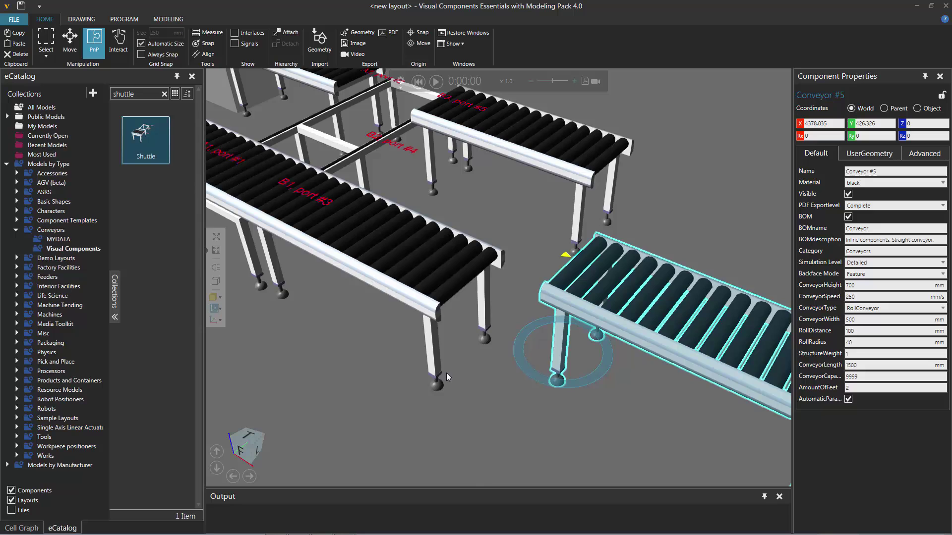
{"action": "middle_click_drag", "start_coordinate": [446, 373], "coordinate": [599, 427]}
{"action": "left_click_drag", "start_coordinate": [675, 401], "coordinate": [476, 288]}
{"action": "middle_click_drag", "start_coordinate": [370, 347], "coordinate": [454, 367]}
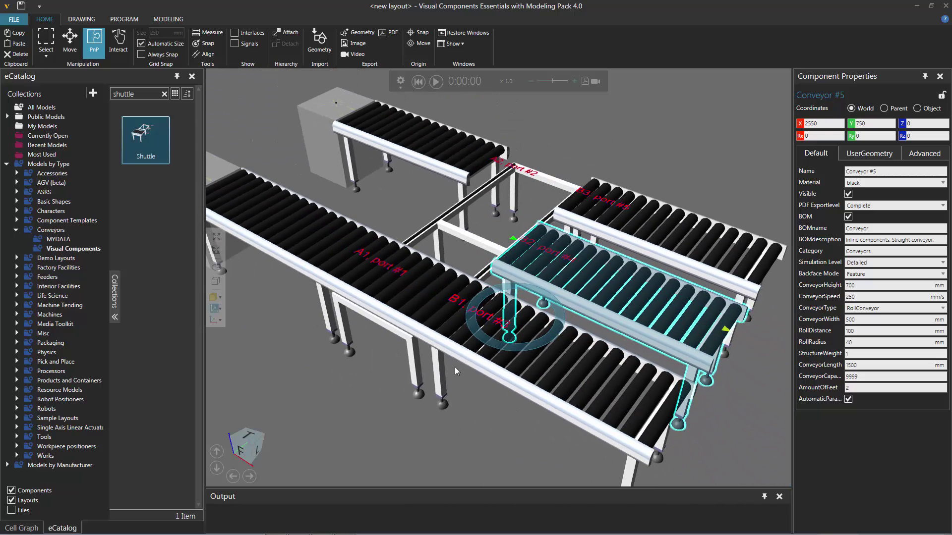
Step: With nothing selected, play the simulation and raise the playback speed to x1.7
{"action": "left_click", "coordinate": [420, 202]}
{"action": "middle_click_drag", "start_coordinate": [327, 388], "coordinate": [441, 122]}
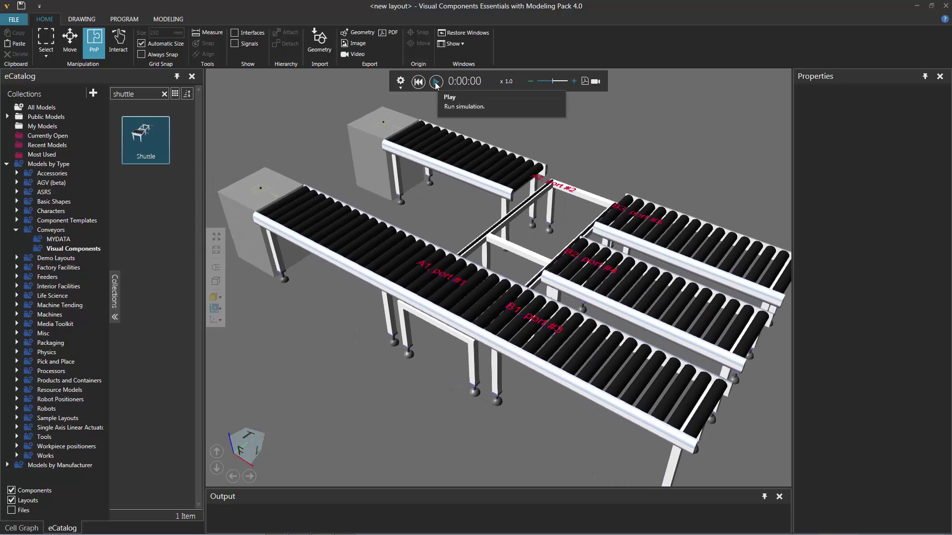
{"action": "left_click", "coordinate": [436, 82]}
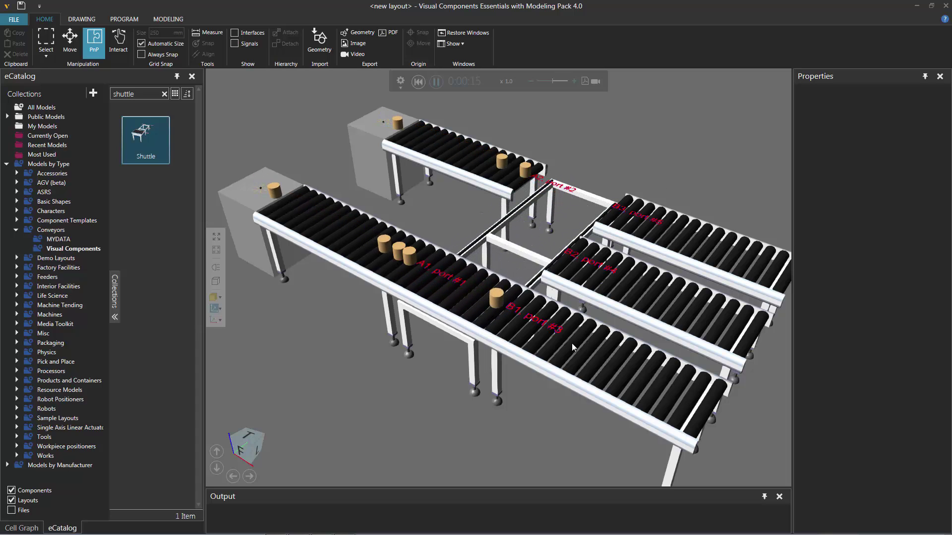
{"action": "left_click", "coordinate": [574, 81]}
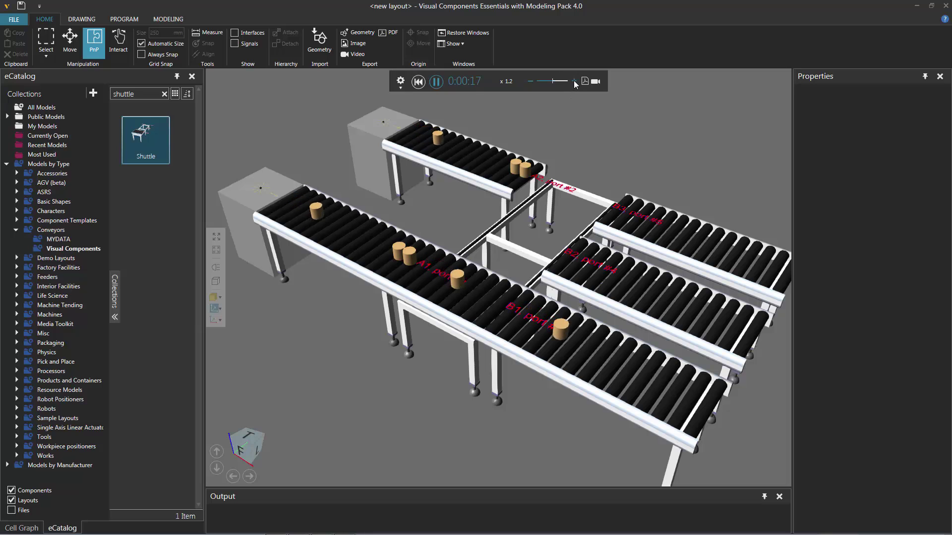
{"action": "left_click", "coordinate": [573, 81]}
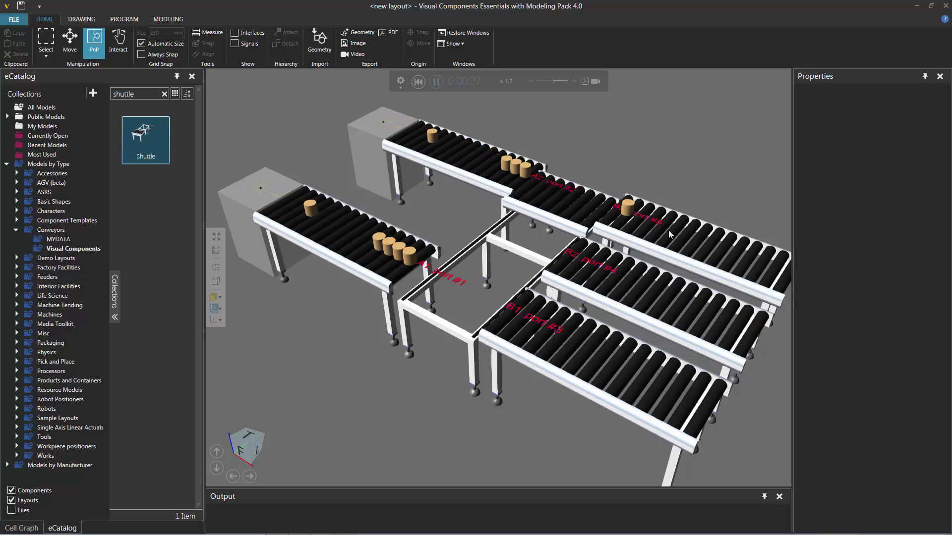
Step: Select the shuttle and expand RoutingRule to show the Cyclic list Port3, Port4, Port5
{"action": "left_click", "coordinate": [442, 326]}
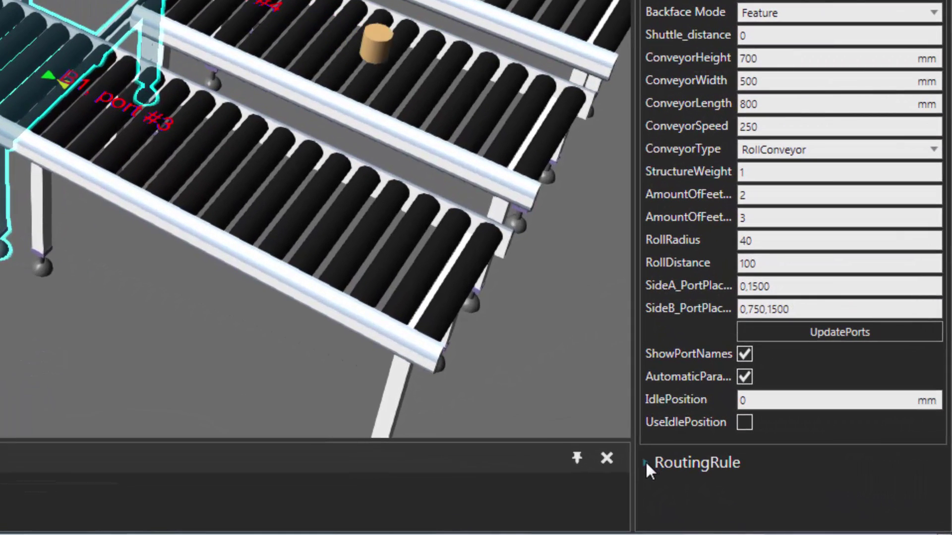
{"action": "left_click", "coordinate": [644, 462]}
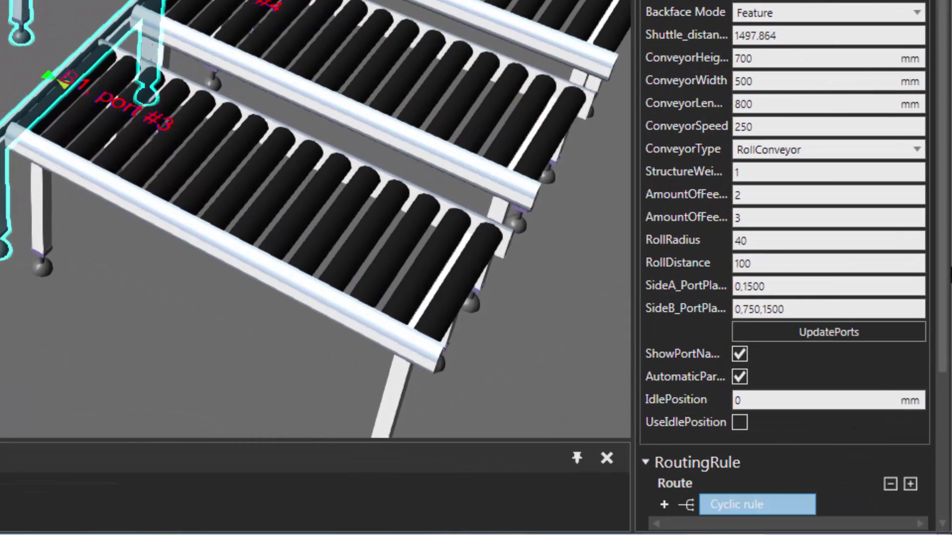
{"action": "scroll", "coordinate": [871, 372], "scroll_direction": "down", "scroll_amount": 4}
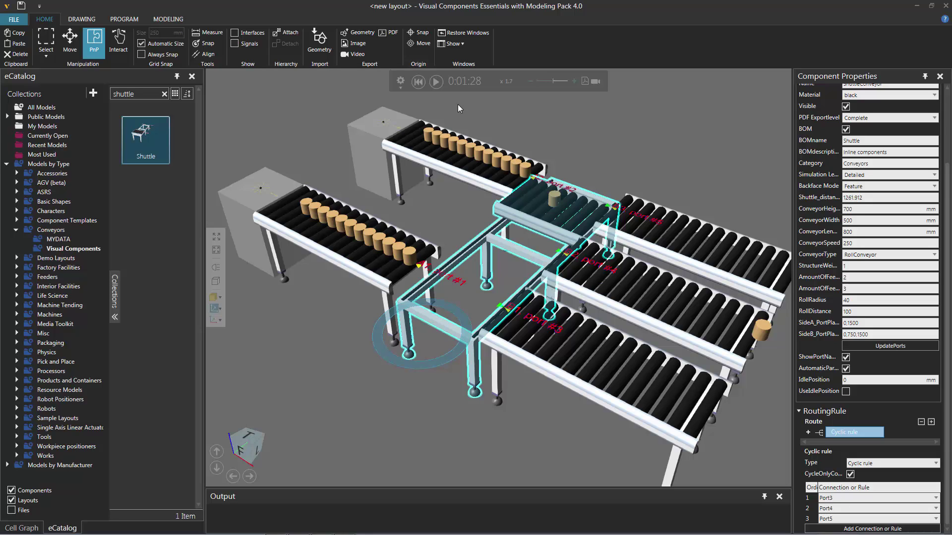
Step: Reset the simulation and bring up the Export to PDF panel
{"action": "left_click", "coordinate": [418, 81]}
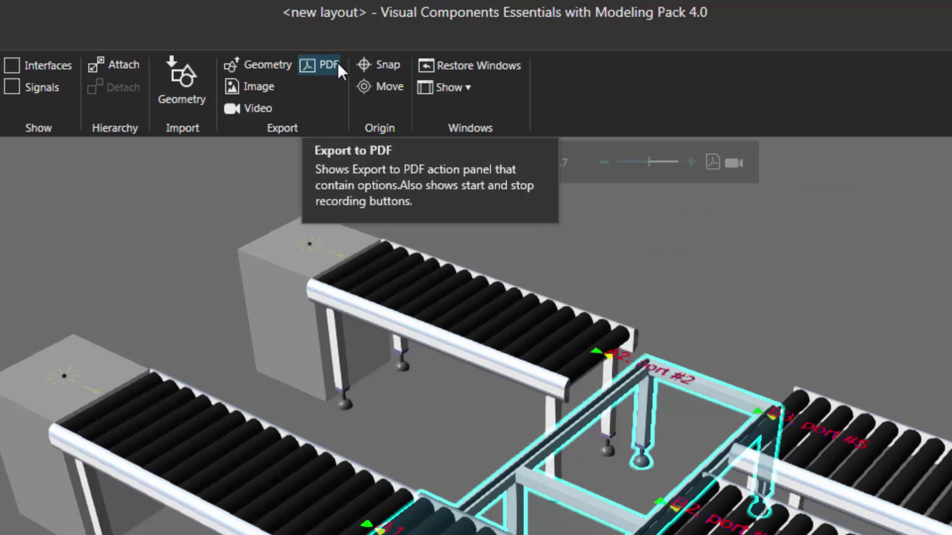
{"action": "left_click", "coordinate": [310, 67]}
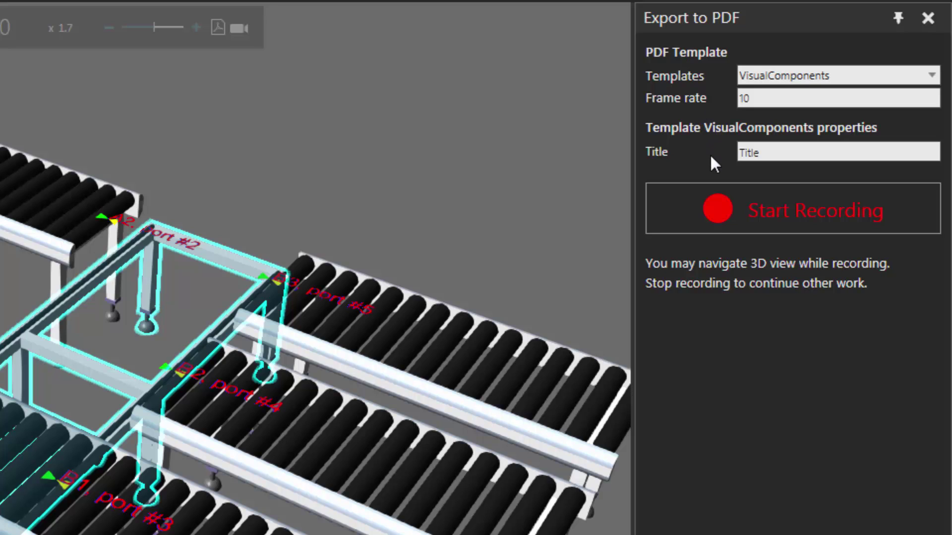
Step: Replace the default PDF Title placeholder with the typed title 'Example Xonq'
{"action": "double_click", "coordinate": [763, 153]}
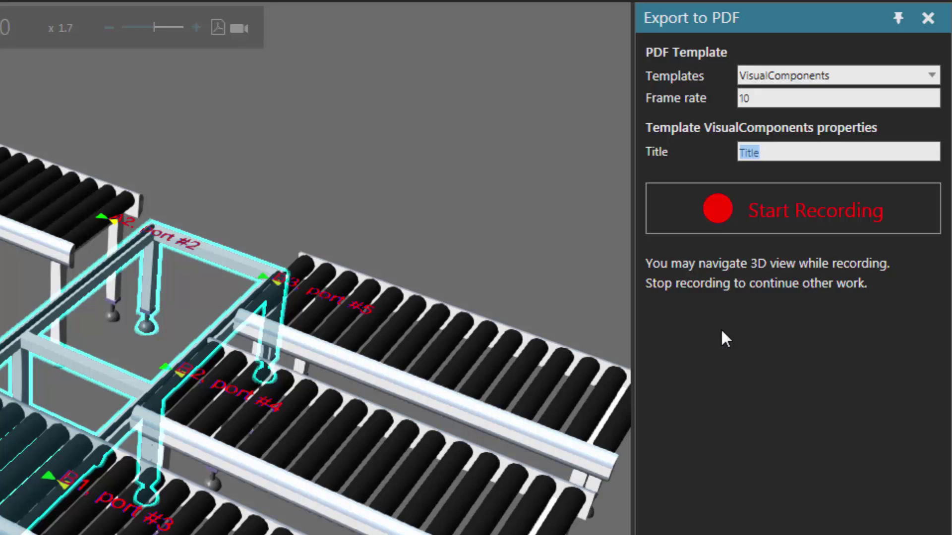
{"action": "type", "text": "Example X"}
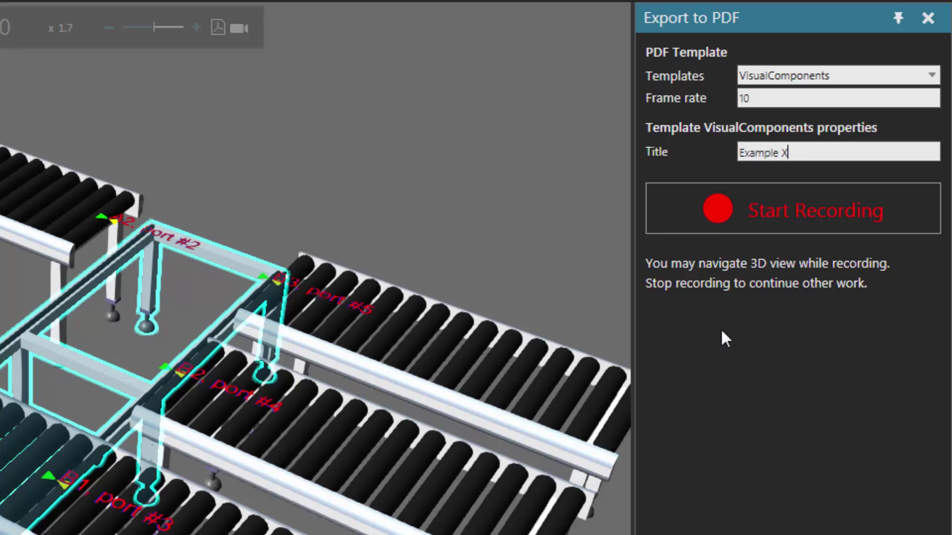
{"action": "type", "text": "onq"}
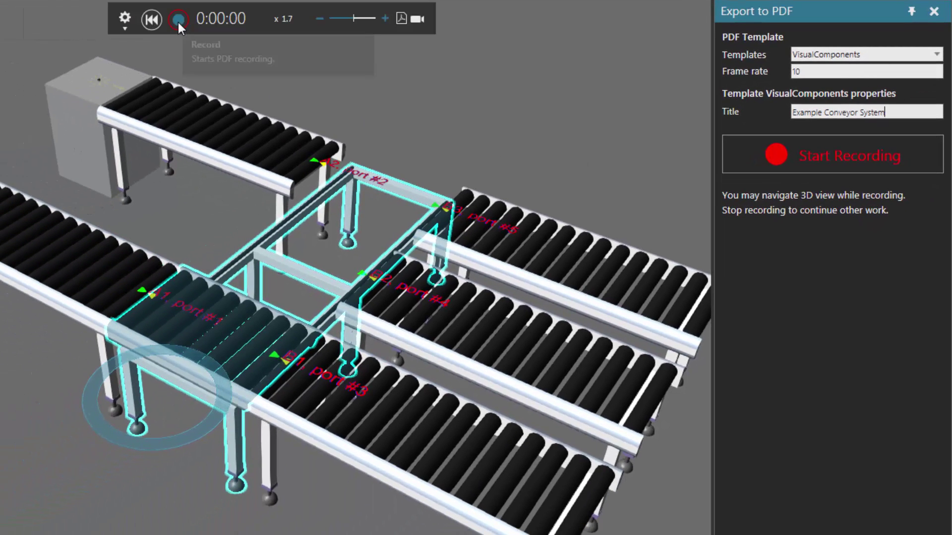
Step: Start the PDF recording, deselect the transfer unit, and orbit the view as it runs
{"action": "left_click", "coordinate": [176, 20]}
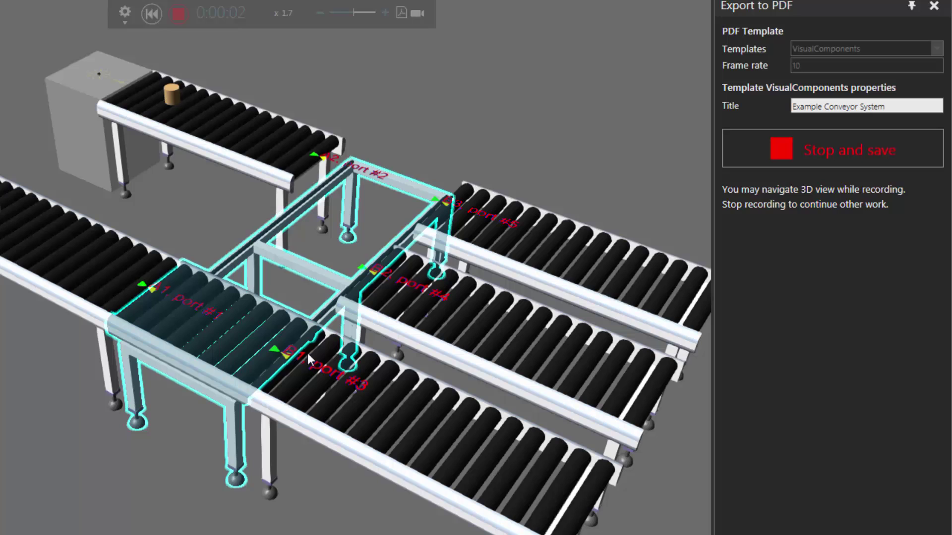
{"action": "left_click", "coordinate": [111, 457]}
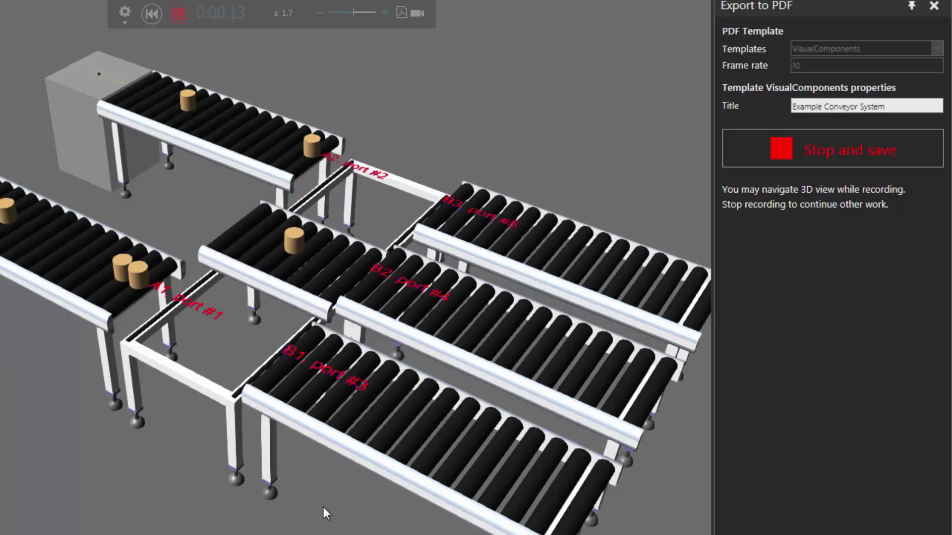
{"action": "right_click_drag", "start_coordinate": [323, 507], "coordinate": [346, 498]}
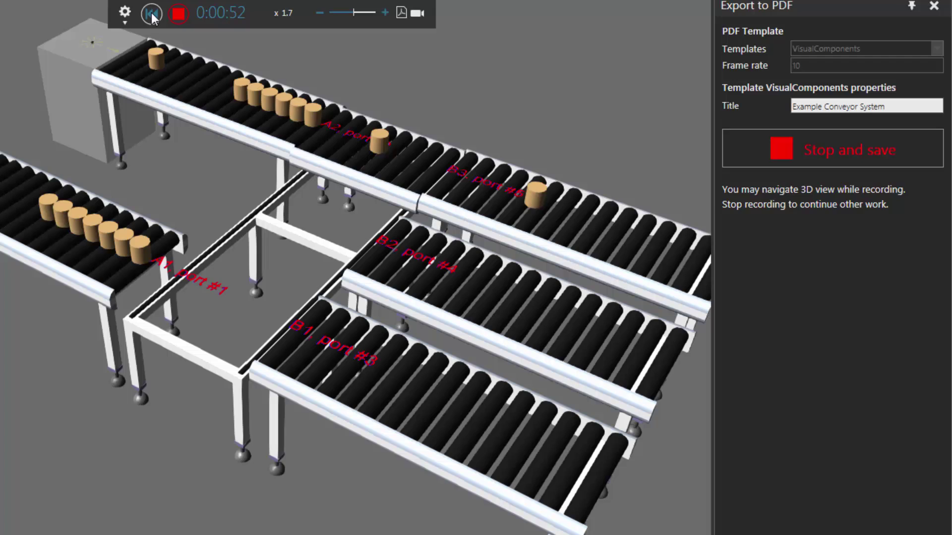
Step: Stop the recording, then rotate the 3D PDF model and switch to front and top views
{"action": "left_click", "coordinate": [151, 14]}
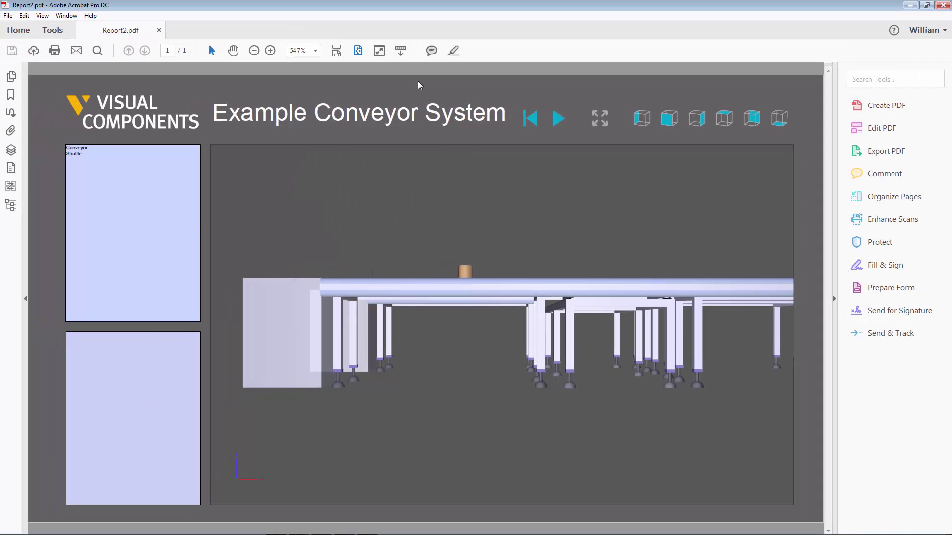
{"action": "left_click_drag", "start_coordinate": [600, 256], "coordinate": [449, 296]}
{"action": "scroll", "coordinate": [449, 296], "scroll_direction": "up", "scroll_amount": 5}
{"action": "scroll", "coordinate": [449, 295], "scroll_direction": "down", "scroll_amount": 5}
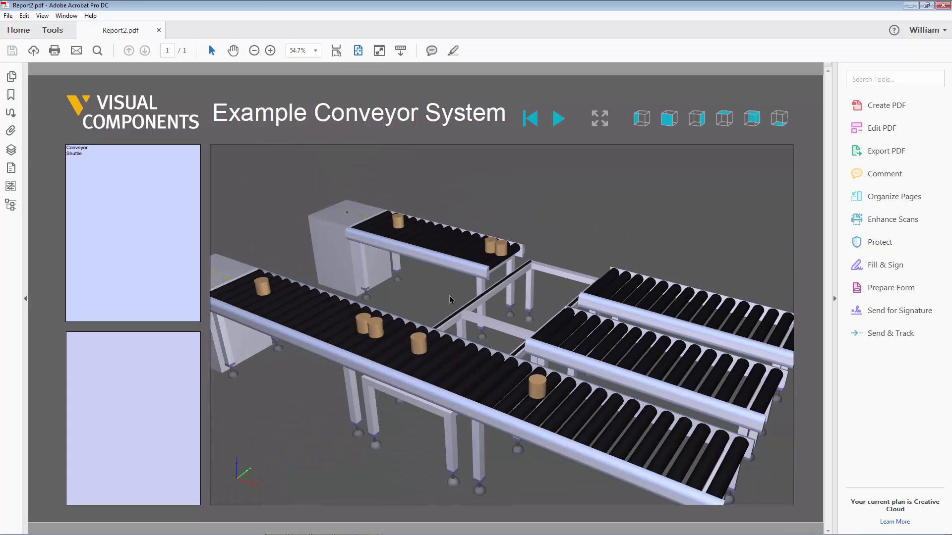
{"action": "left_click", "coordinate": [669, 118]}
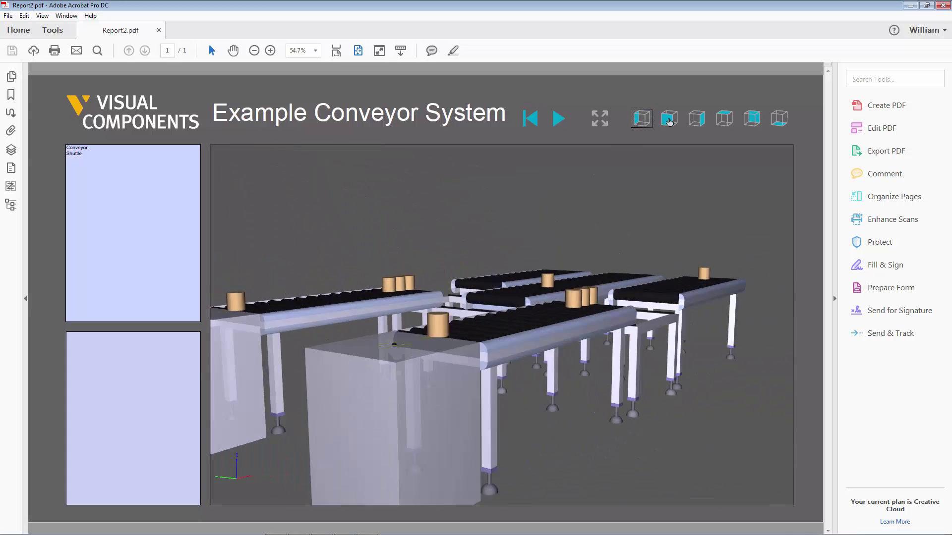
{"action": "left_click", "coordinate": [724, 118]}
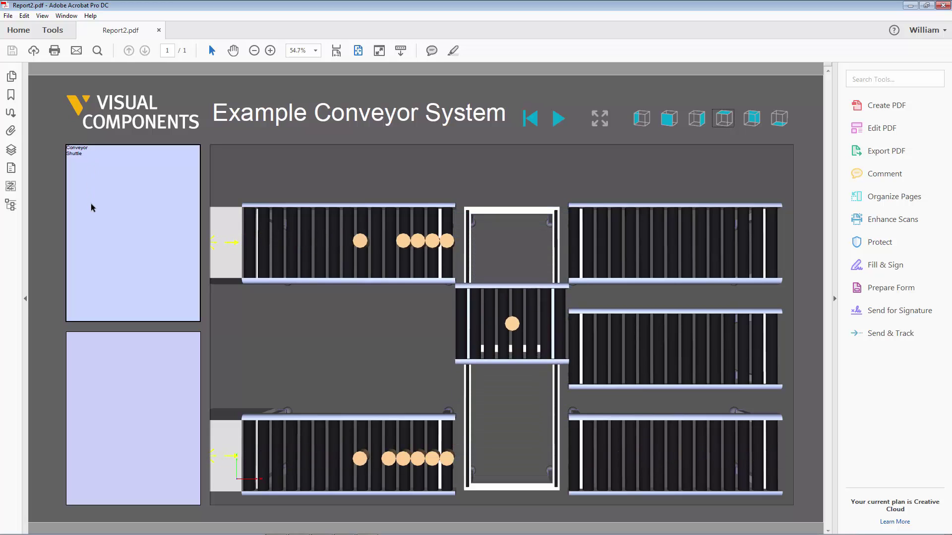
Step: Switch on the BOM property for both Basic Feeder boxes, then return to Adobe Reader
{"action": "key", "text": "alt+Tab"}
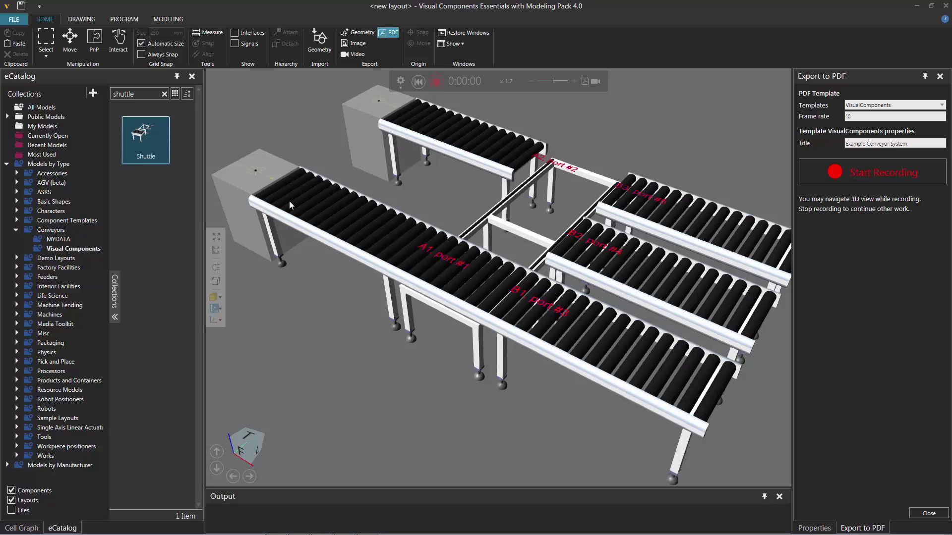
{"action": "left_click", "coordinate": [255, 178]}
{"action": "left_click", "coordinate": [361, 127]}
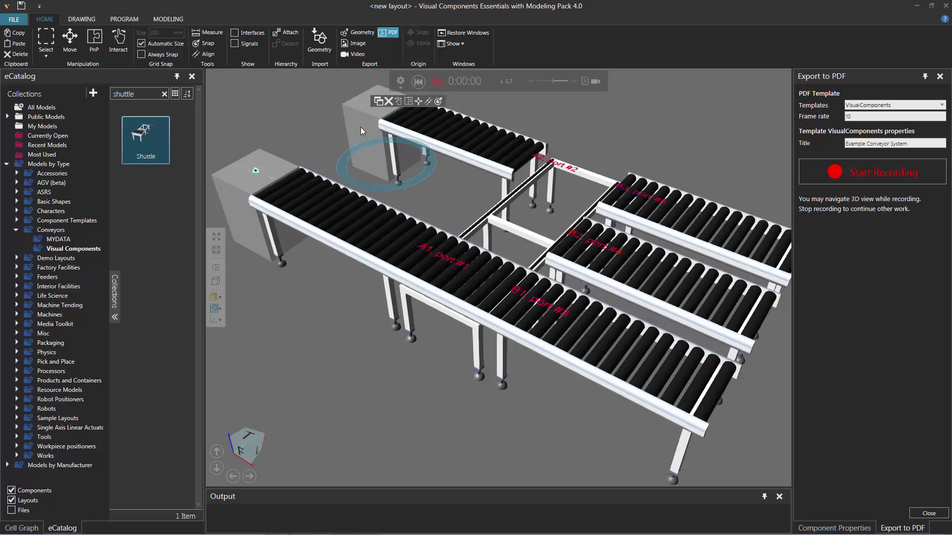
{"action": "left_click", "coordinate": [834, 528]}
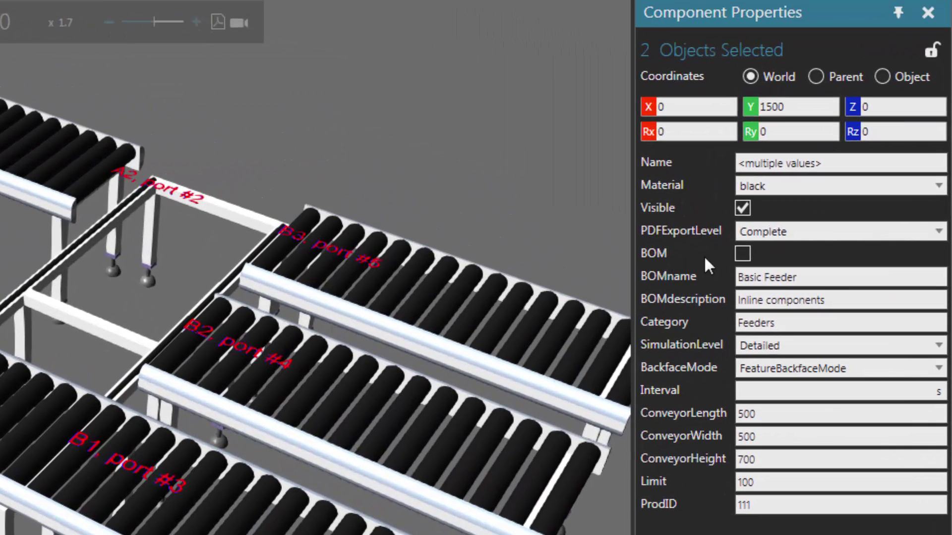
{"action": "left_click", "coordinate": [743, 253]}
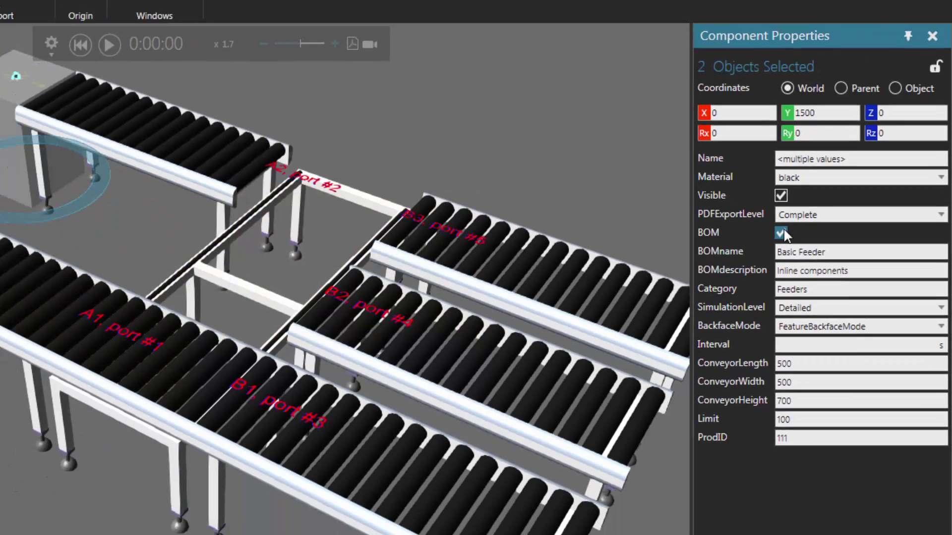
{"action": "key", "text": "alt+Tab"}
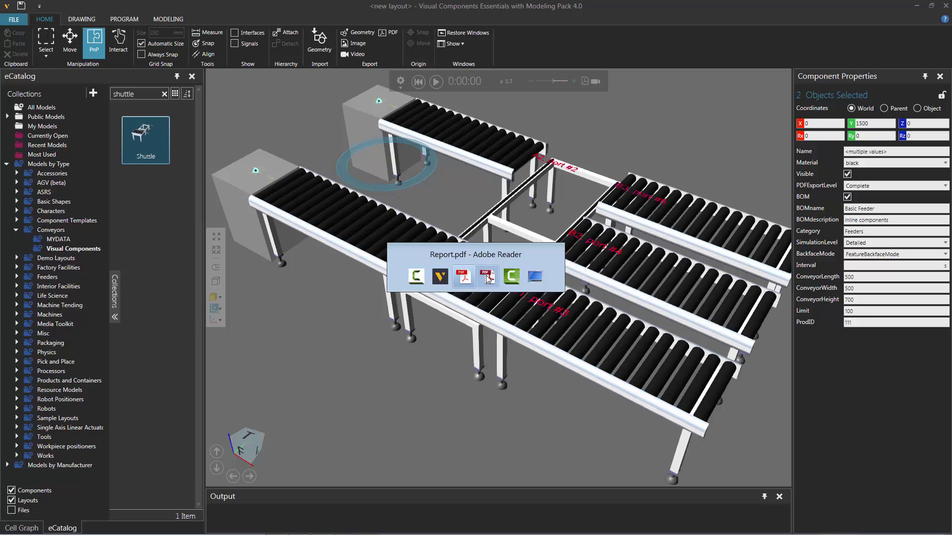
Step: Bring Report.pdf to the front and trust the document one time only
{"action": "left_click", "coordinate": [487, 278]}
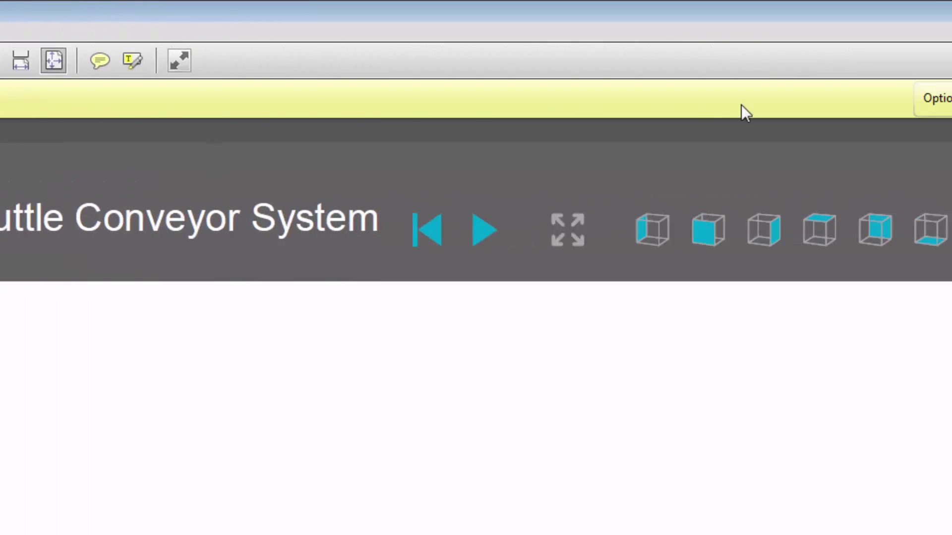
{"action": "left_click", "coordinate": [656, 97]}
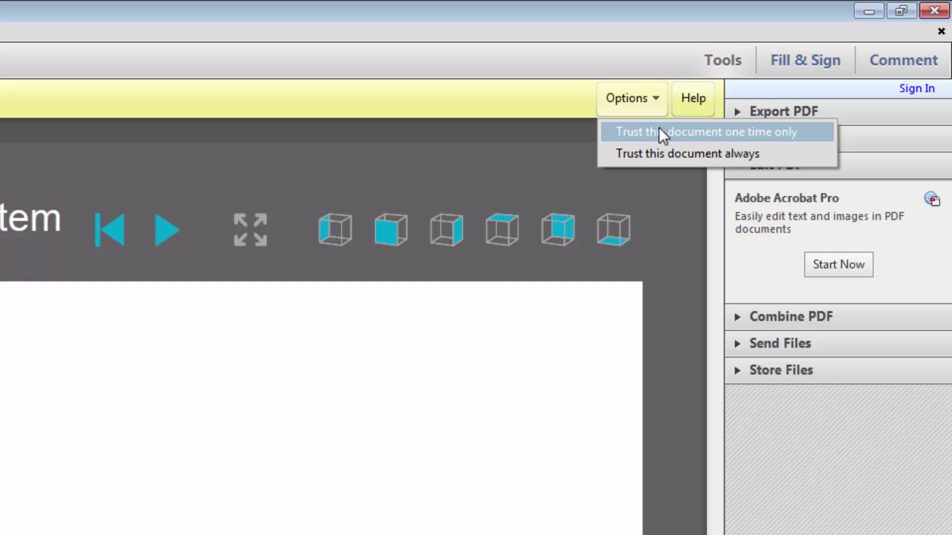
{"action": "left_click", "coordinate": [498, 63]}
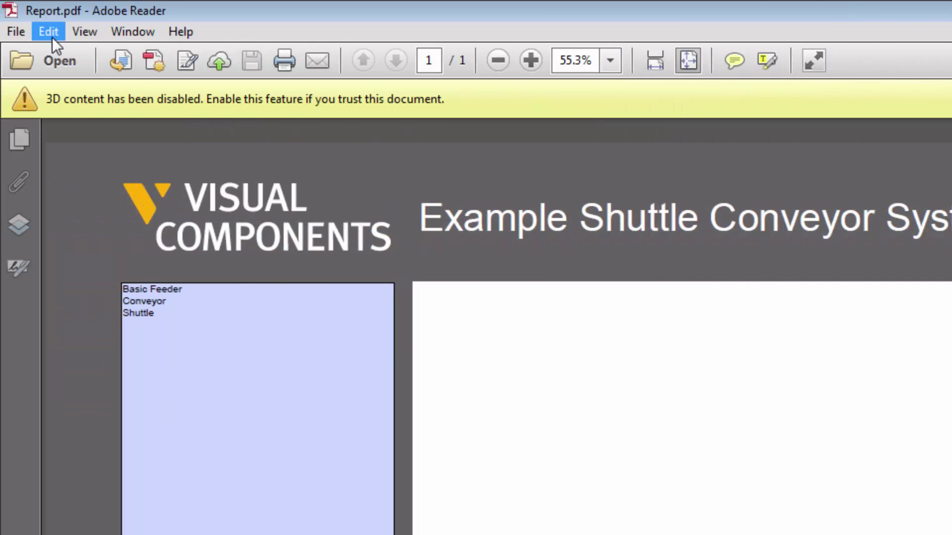
Step: Tick Enable playing of 3D content in the 3D & Multimedia preferences and confirm
{"action": "left_click", "coordinate": [48, 32]}
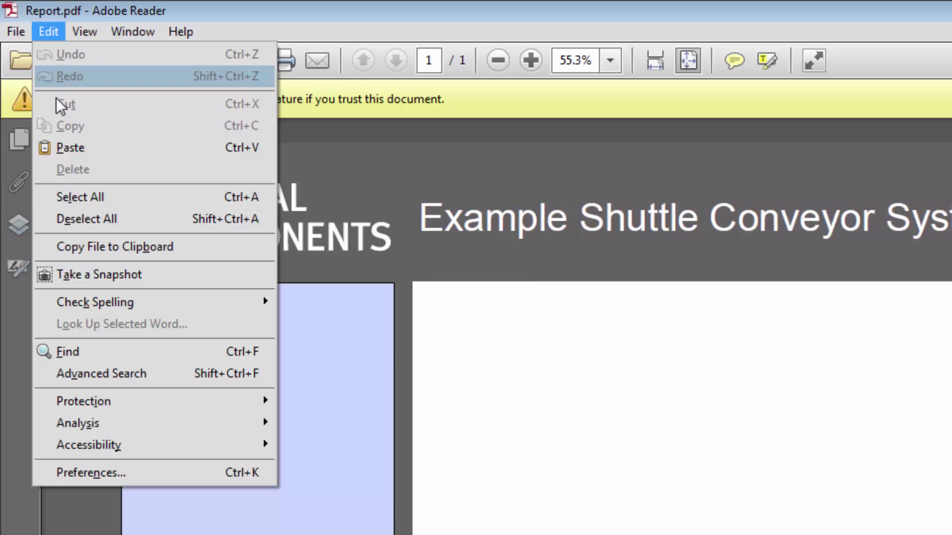
{"action": "left_click", "coordinate": [144, 477]}
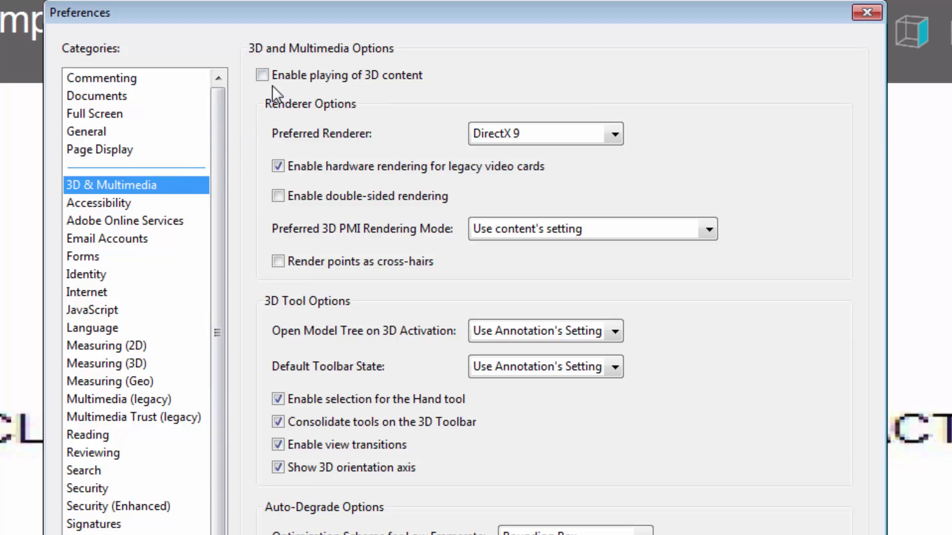
{"action": "left_click", "coordinate": [262, 75]}
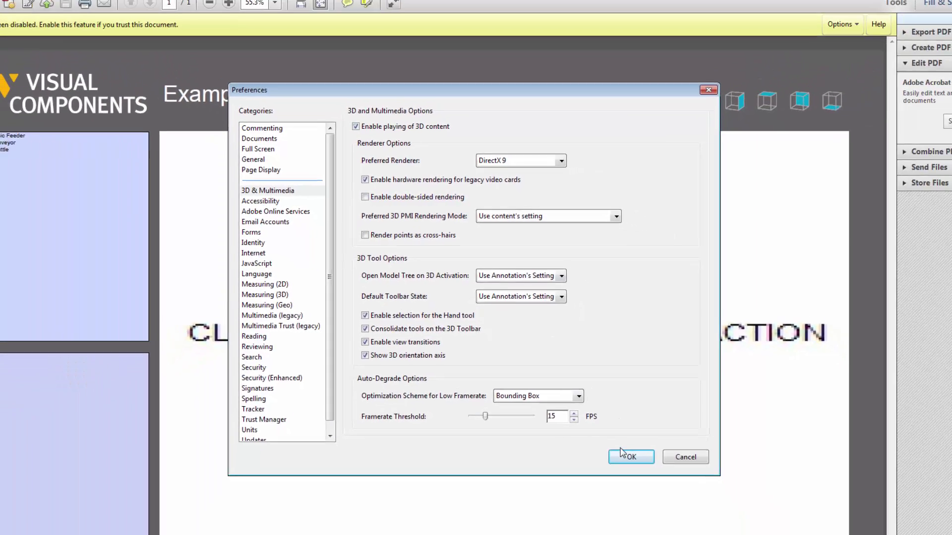
{"action": "left_click", "coordinate": [622, 453]}
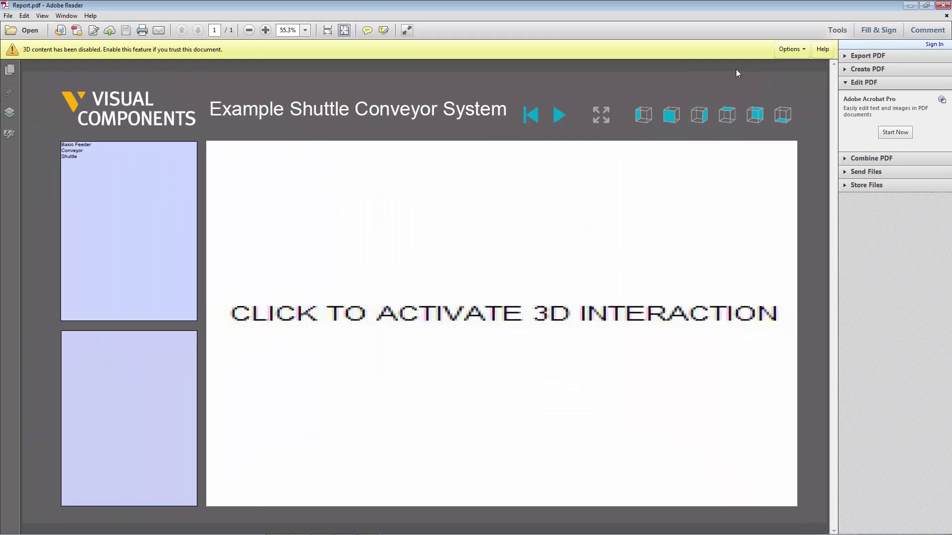
Step: Trust the report for this one time, then activate the 3D model and rotate it to an elevated view
{"action": "left_click", "coordinate": [791, 49]}
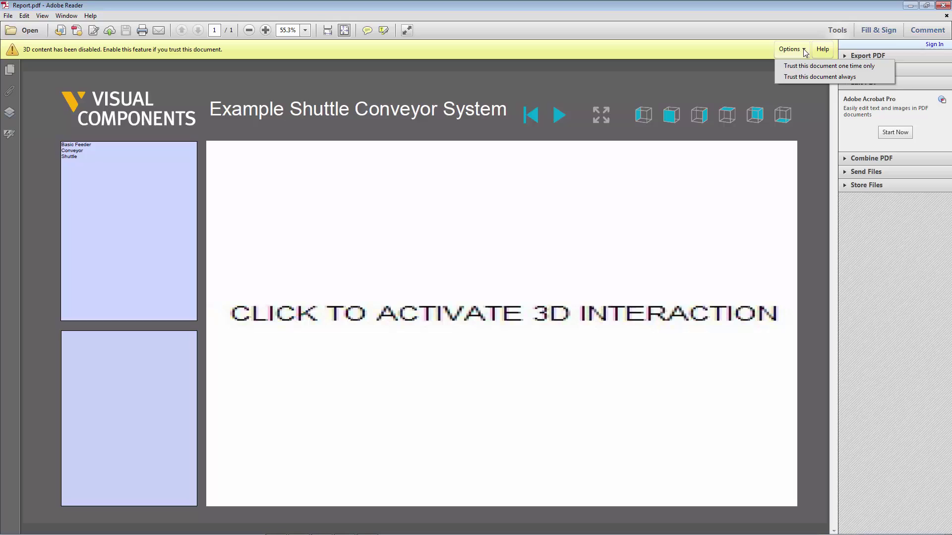
{"action": "left_click", "coordinate": [807, 67]}
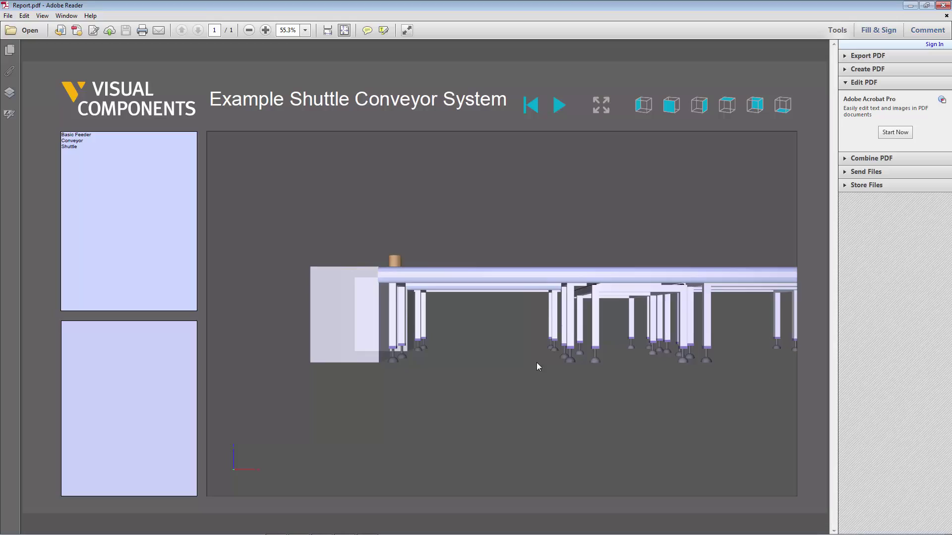
{"action": "left_click_drag", "start_coordinate": [537, 362], "coordinate": [420, 420]}
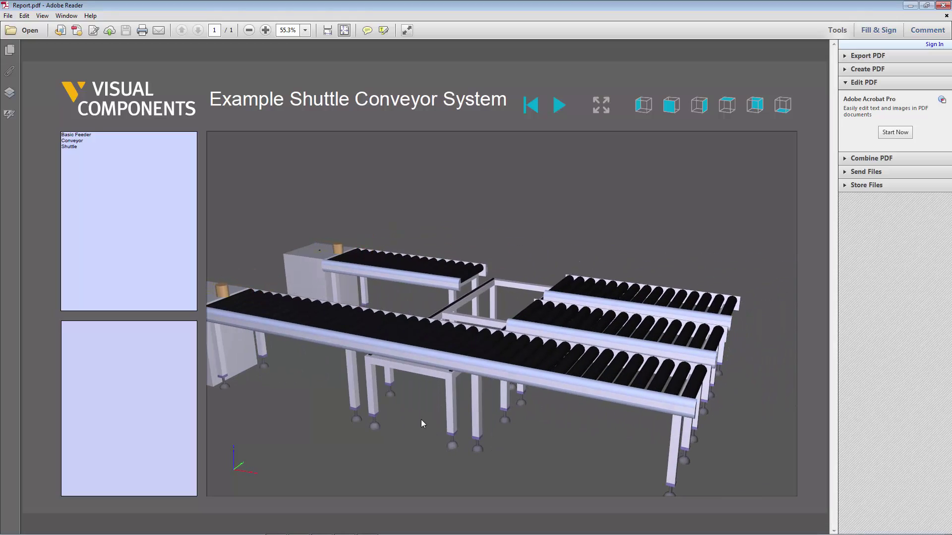